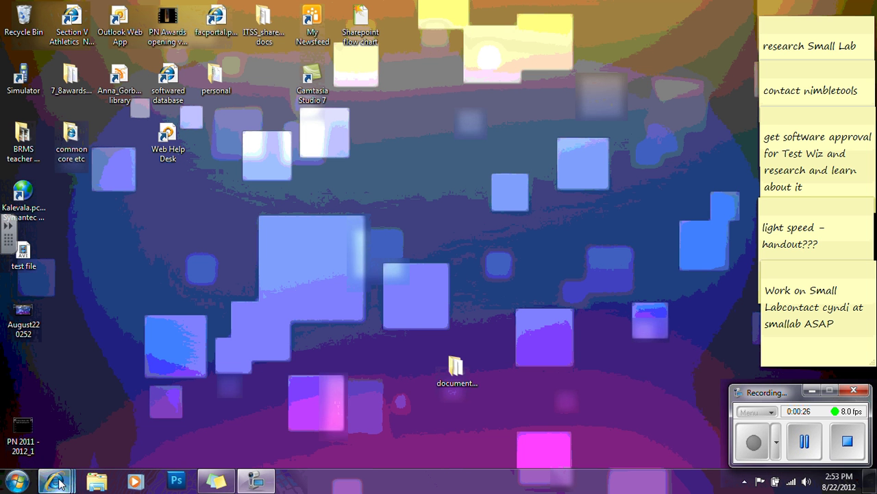
Bring the Internet Explorer window with the running site's September 2012 calendar to the front.
mouse_move(59, 483)
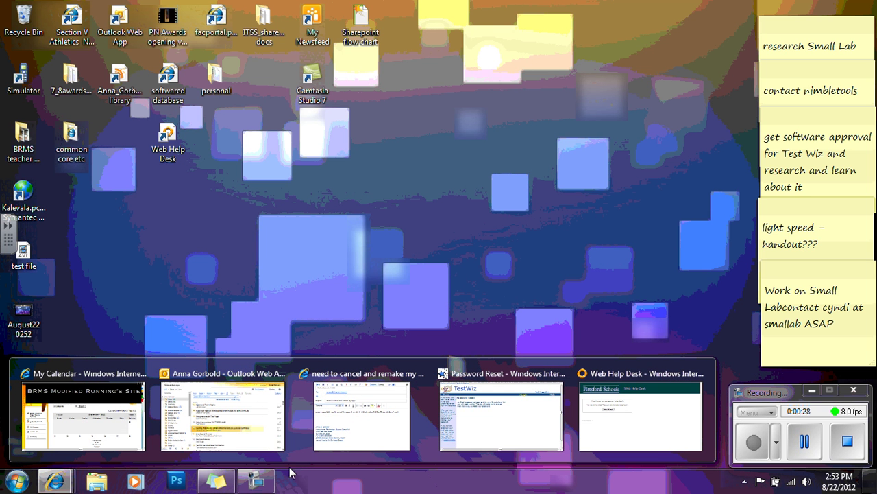
mouse_move(94, 409)
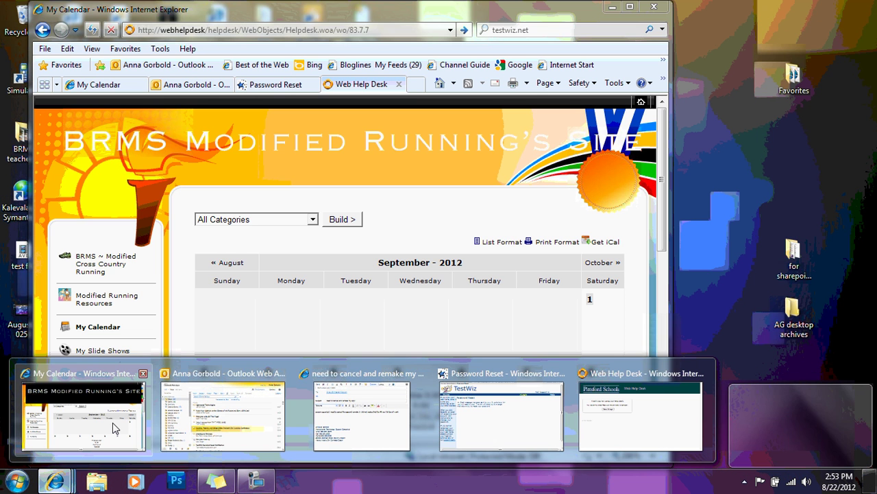
click(113, 422)
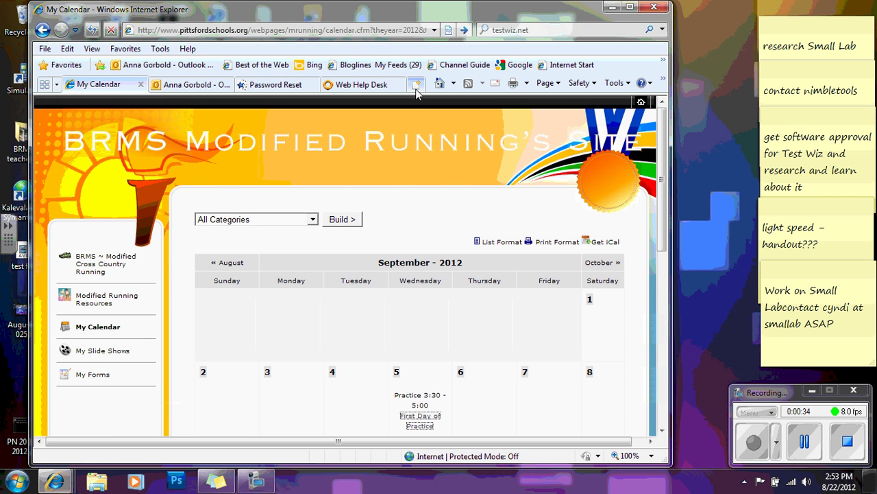
In a new browser tab, go to the webhelpdesk address to reach the Web Help Desk login page.
click(416, 85)
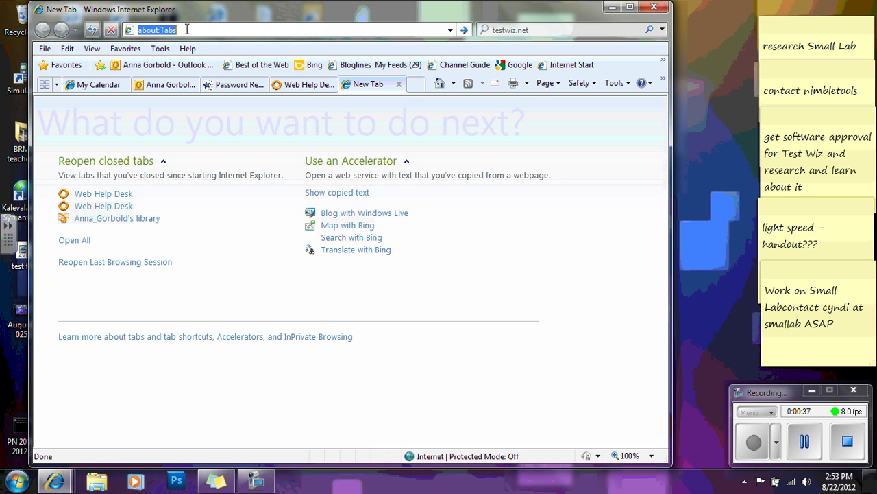
text(webhel)
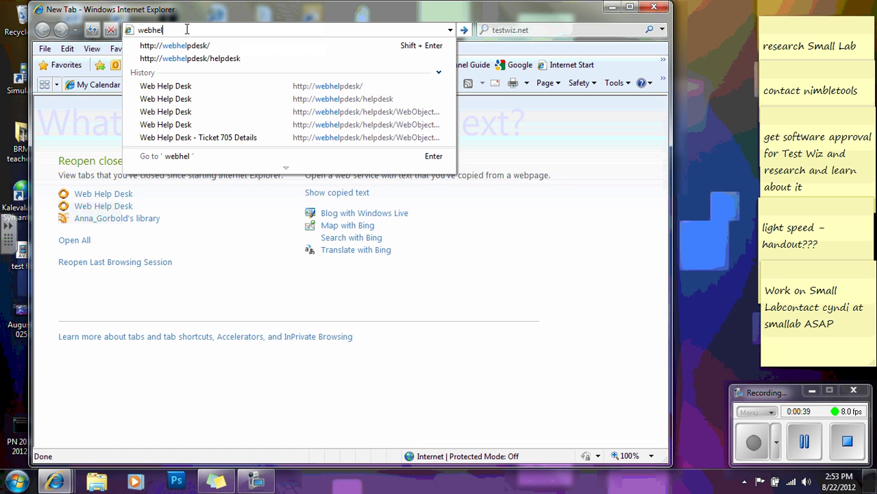
text(pes)
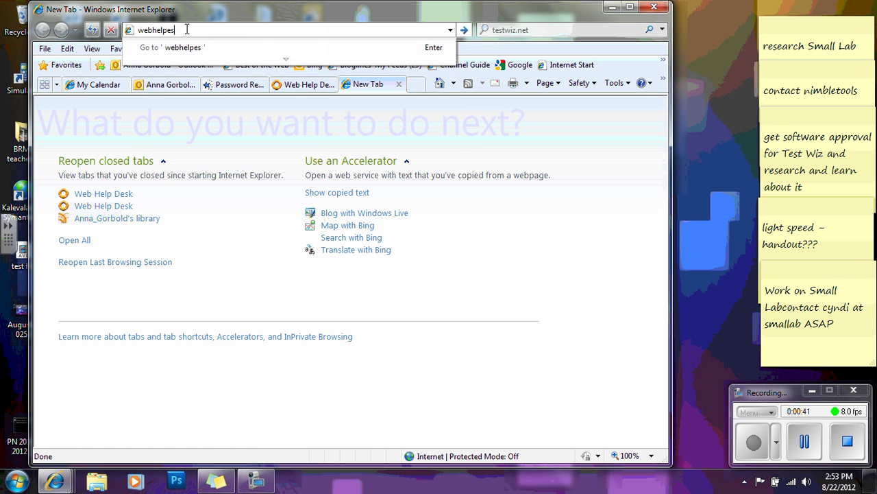
key(BackSpace)
key(BackSpace)
key(BackSpace)
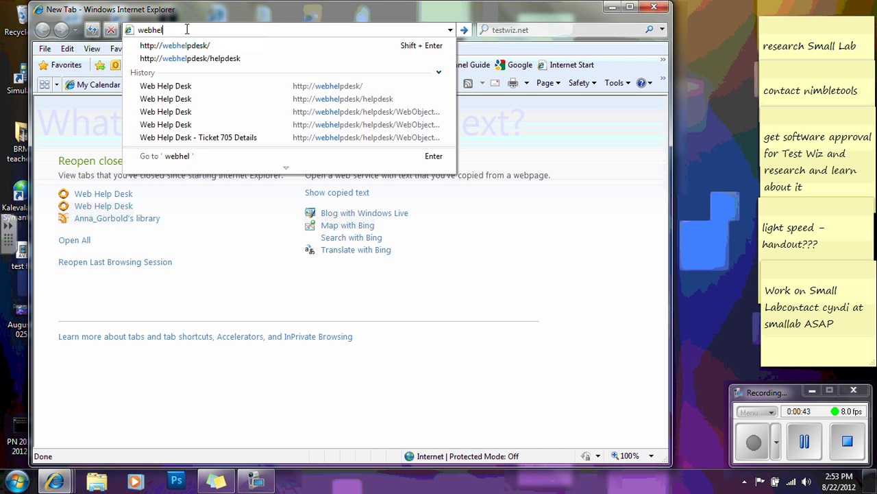
text(pdesk)
key(Return)
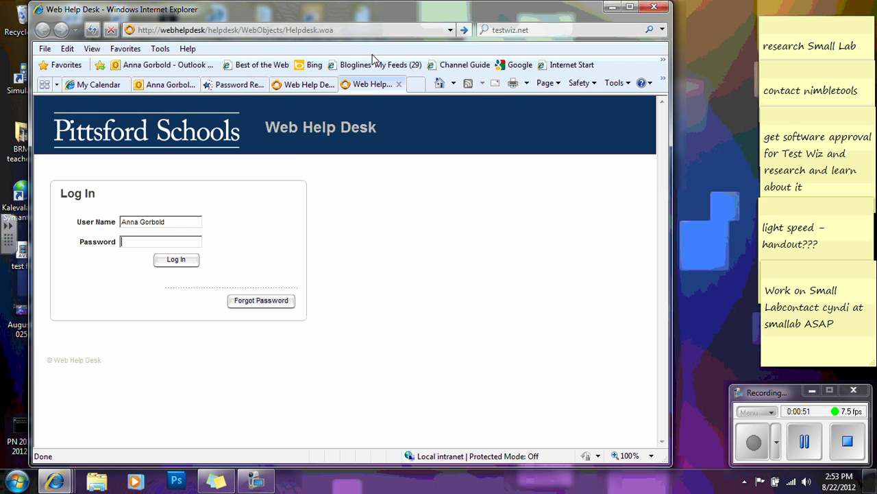
Drag the help desk page onto the desktop as a shortcut, cancelling the duplicate-file copy.
drag(347, 14, 605, 129)
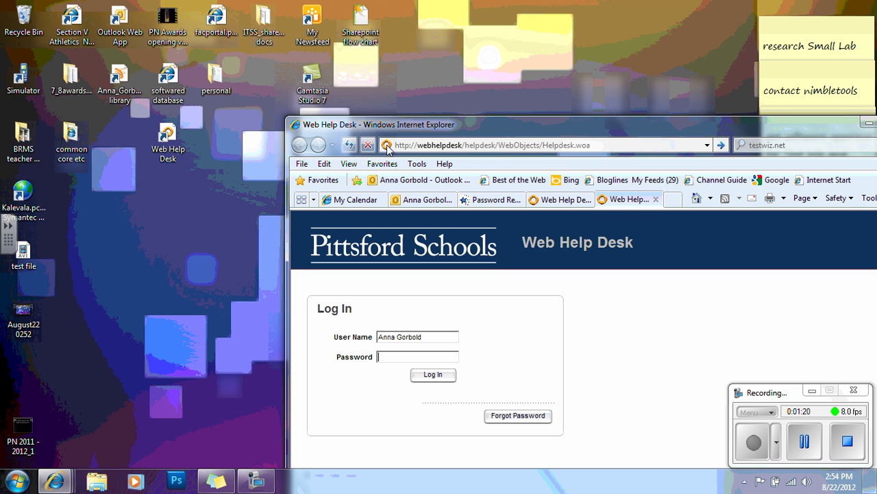
drag(387, 146, 195, 234)
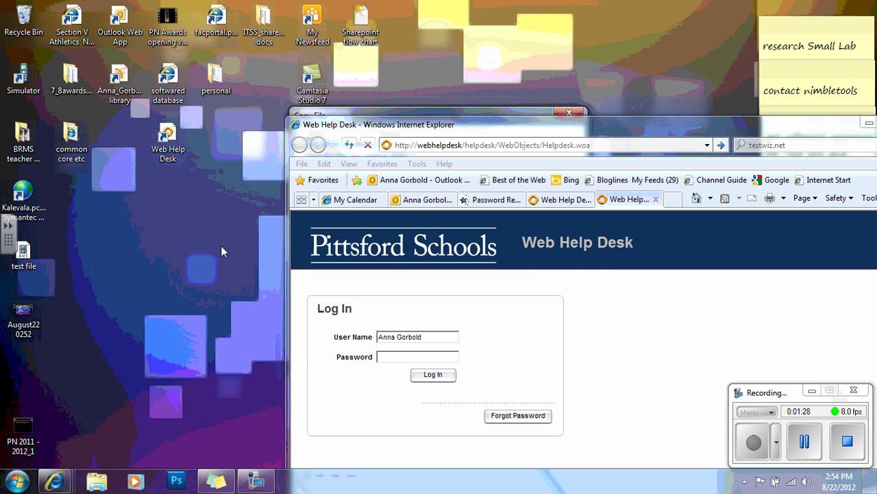
click(531, 109)
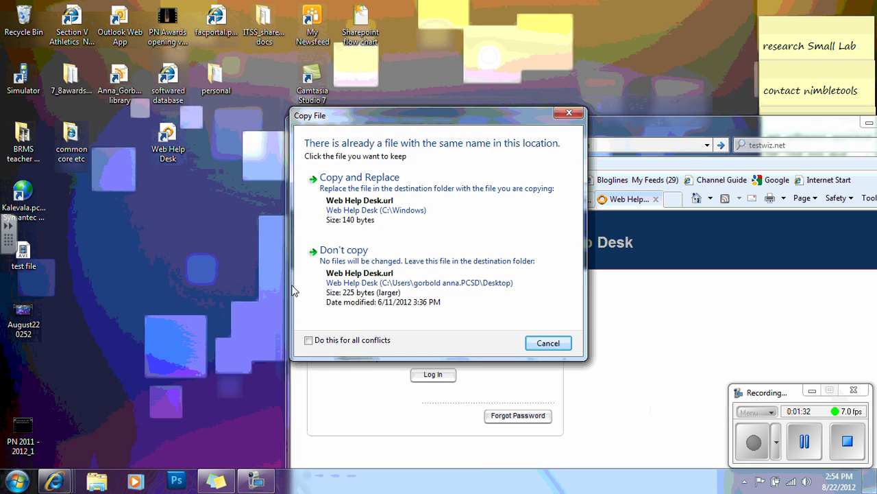
click(547, 347)
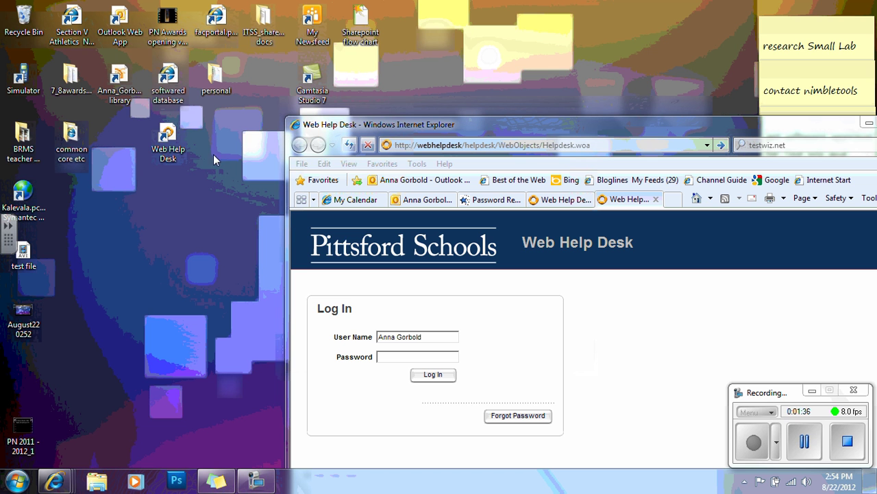
Move the Web Help Desk shortcut lower on the desktop and return the browser to the top.
drag(168, 138, 175, 174)
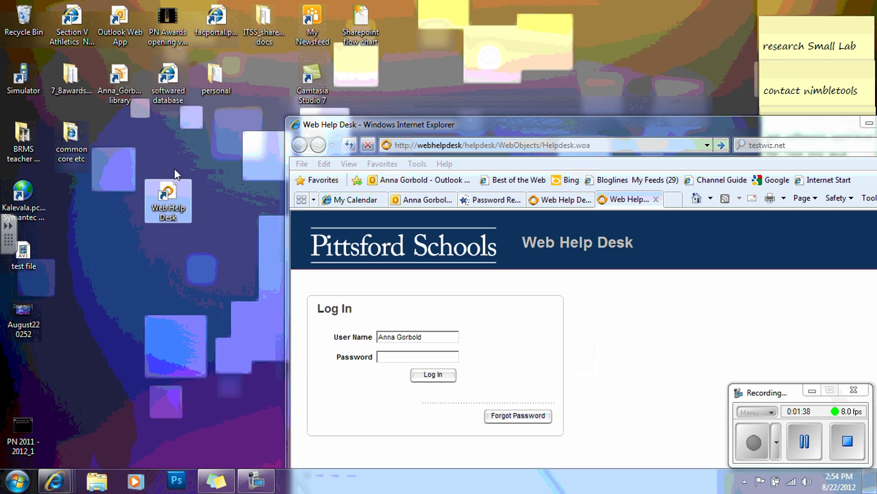
click(224, 197)
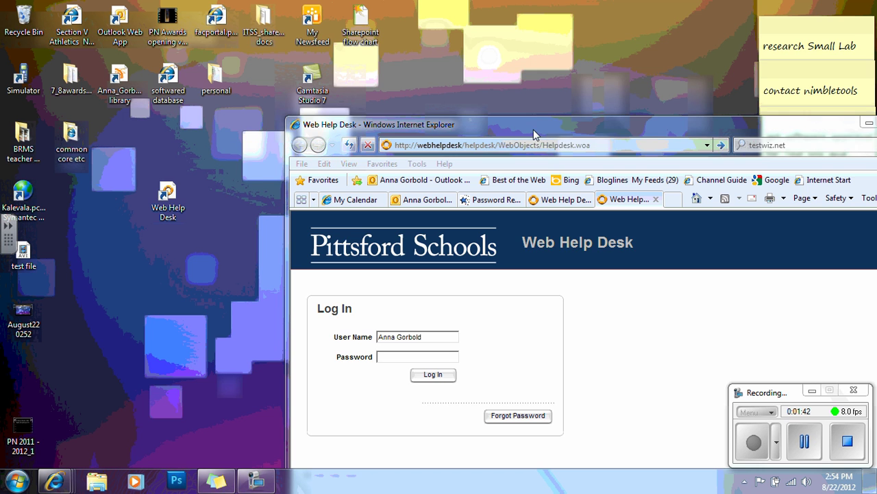
click(534, 127)
drag(534, 126, 460, 12)
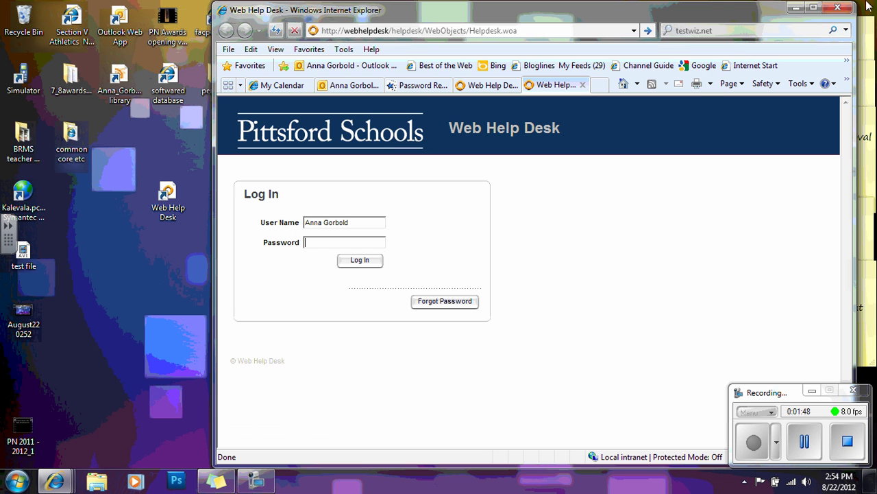
Close the Web Help Desk tab and the Internet Explorer window.
click(838, 9)
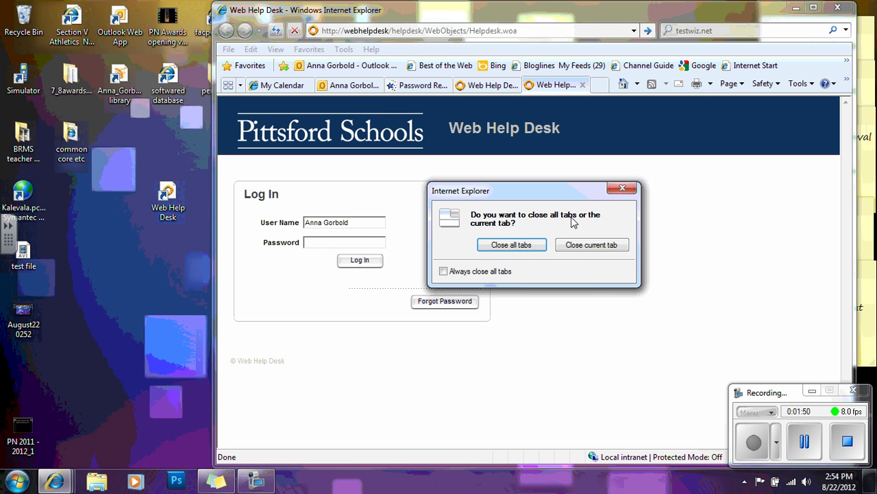
click(582, 245)
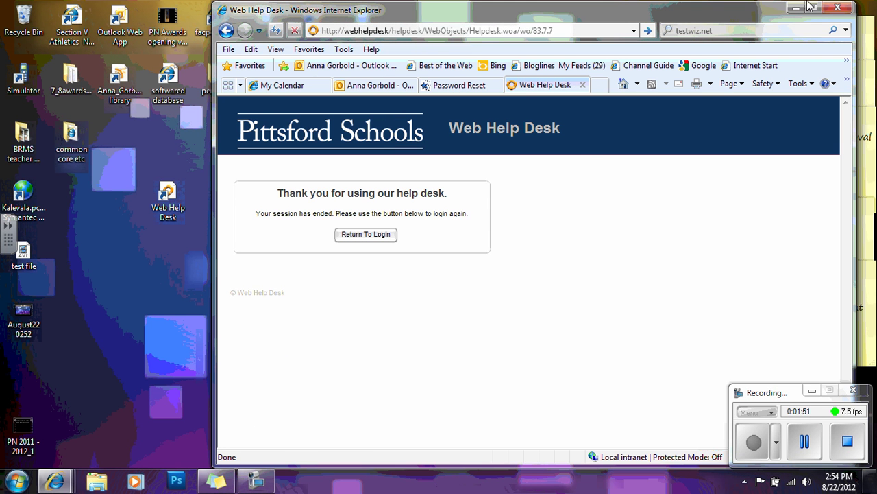
click(837, 9)
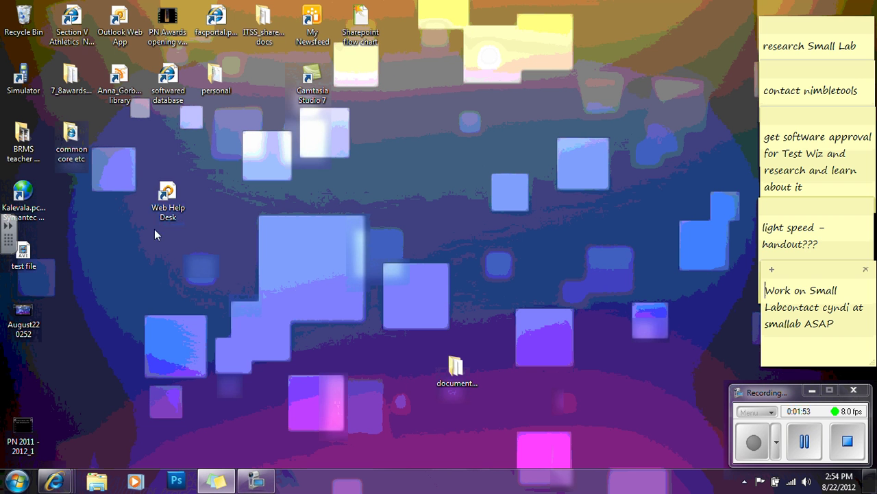
Relaunch Web Help Desk from its desktop shortcut to a fresh login page.
click(170, 192)
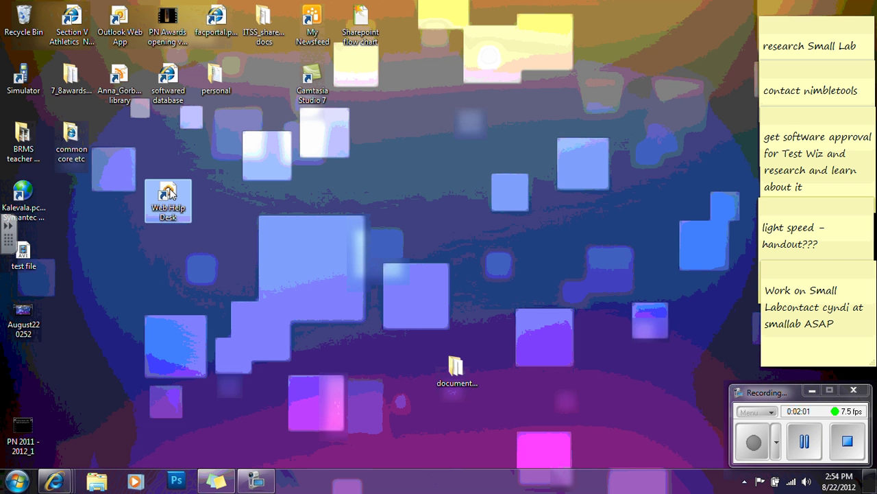
double_click(170, 192)
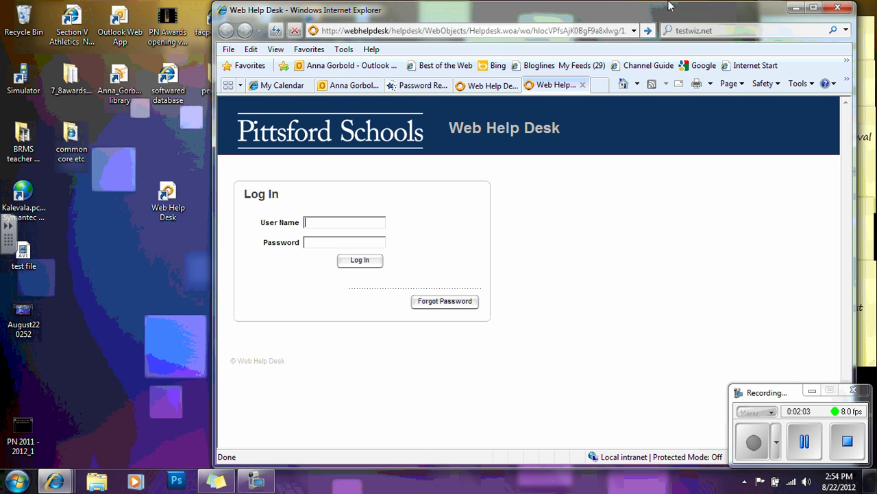
drag(660, 14, 573, 18)
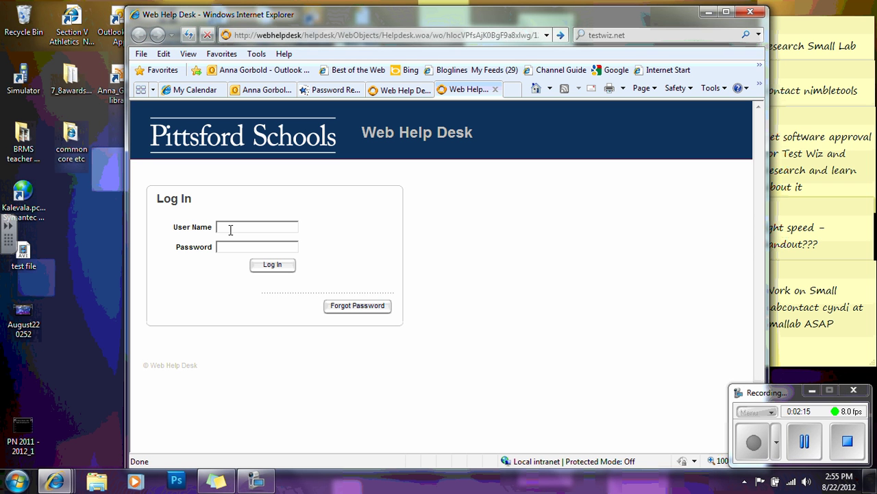
Log in with the technician's user name and password to reach My Tickets.
click(229, 228)
click(272, 265)
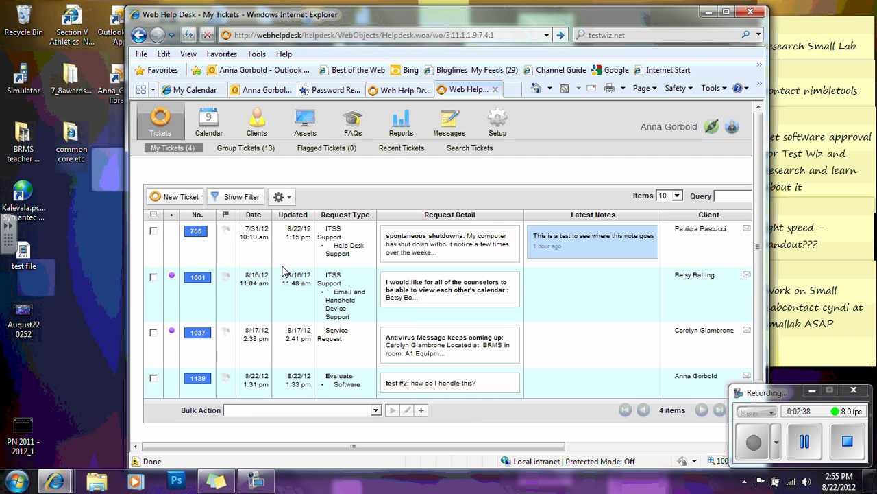
Switch to the client view and maximize the browser to show the empty Help Request form.
click(734, 127)
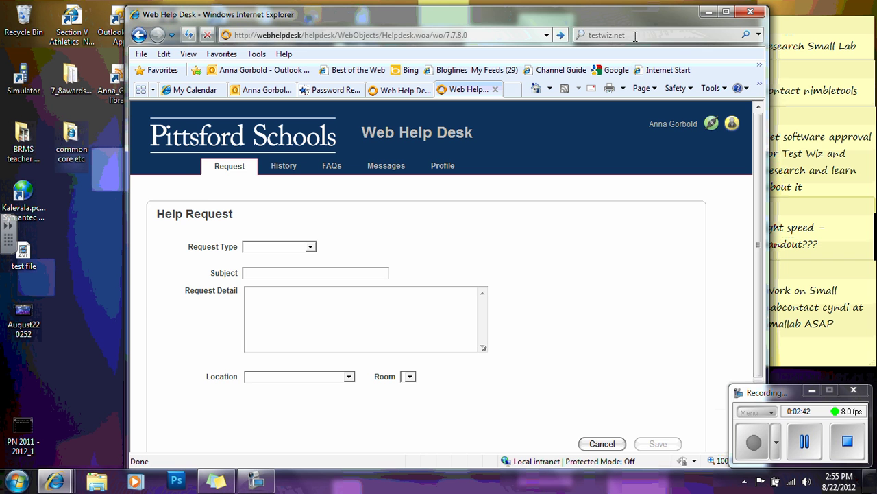
drag(634, 15, 600, 11)
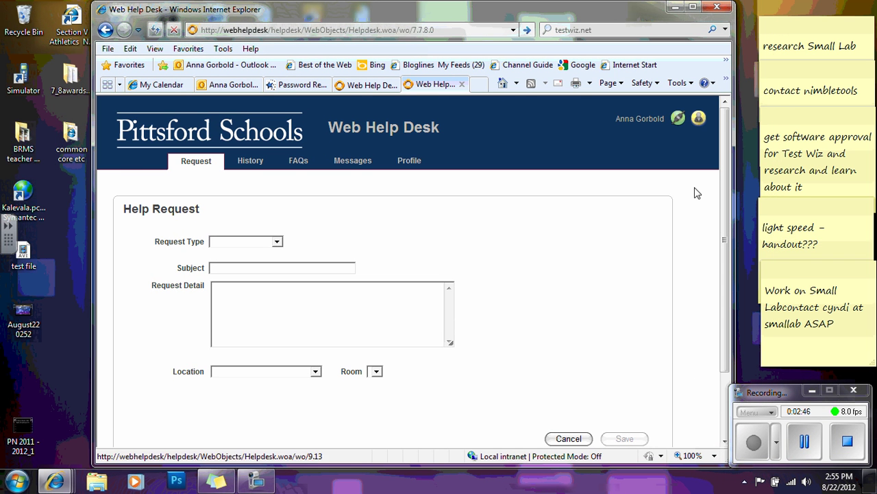
click(693, 8)
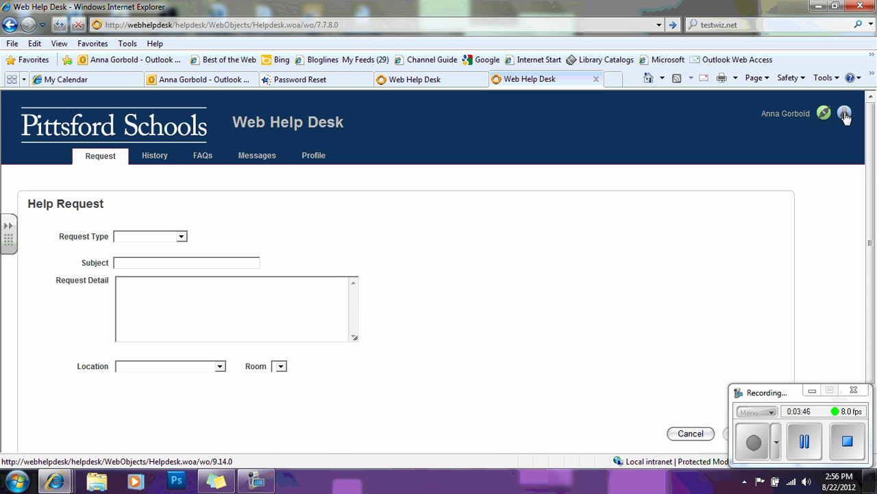
Return to the technician view and reload My Tickets showing the four assigned tickets.
click(845, 114)
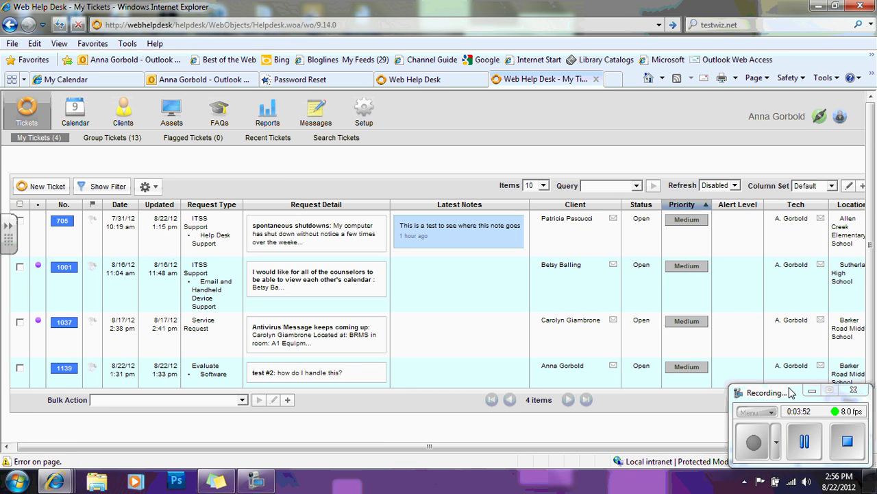
click(812, 392)
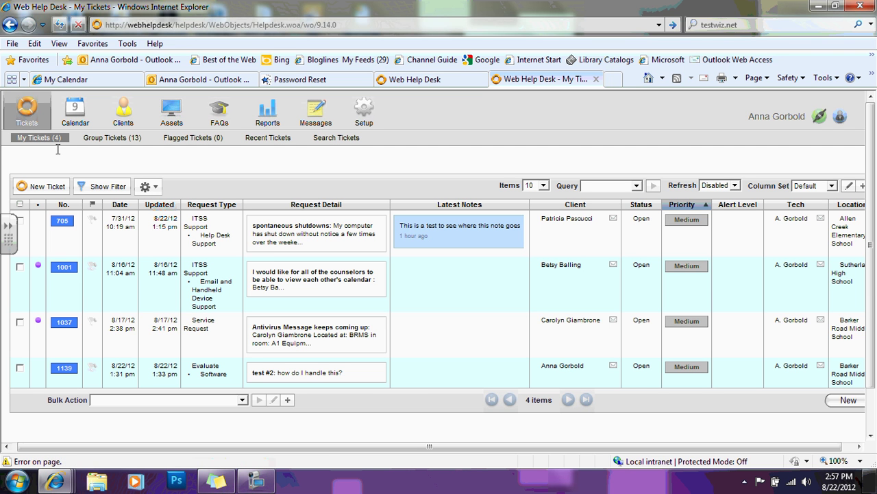
click(57, 179)
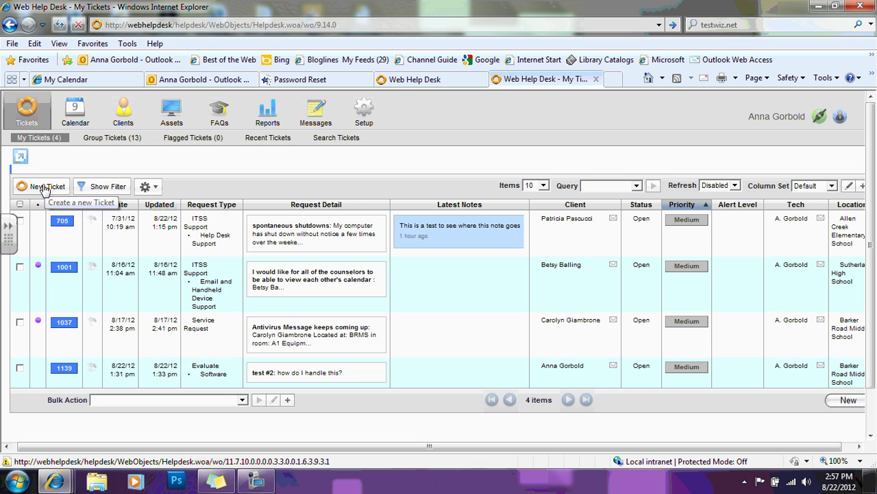
Start a new ticket and attach the client found by searching her last name in Client Lookup.
click(44, 188)
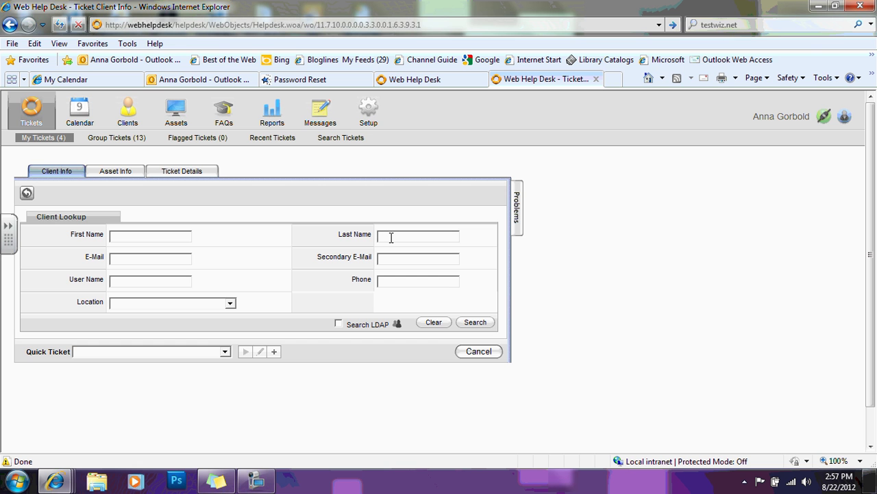
text(gorbold)
click(482, 326)
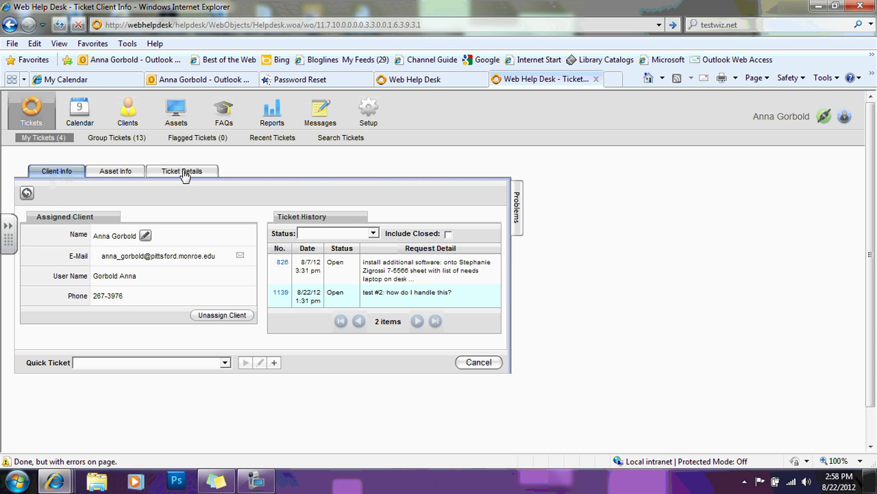
In Ticket Details, set the location to Barker Road Middle School.
click(183, 173)
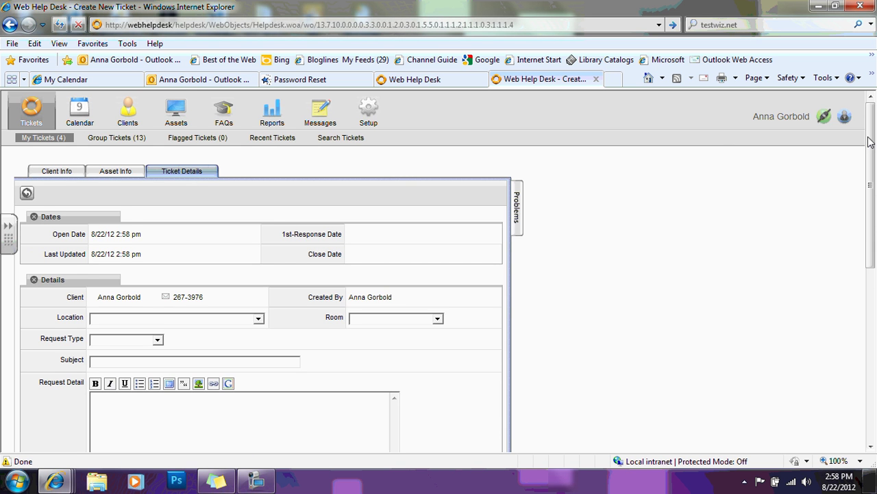
drag(872, 140, 872, 164)
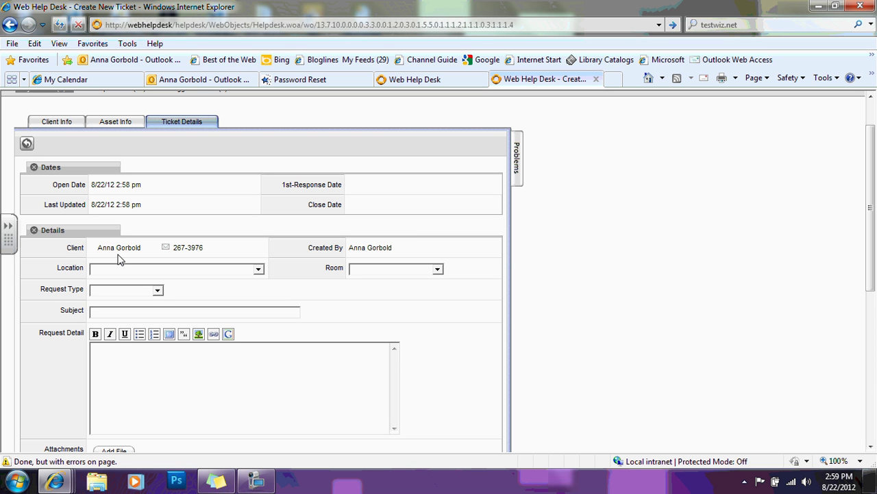
click(258, 270)
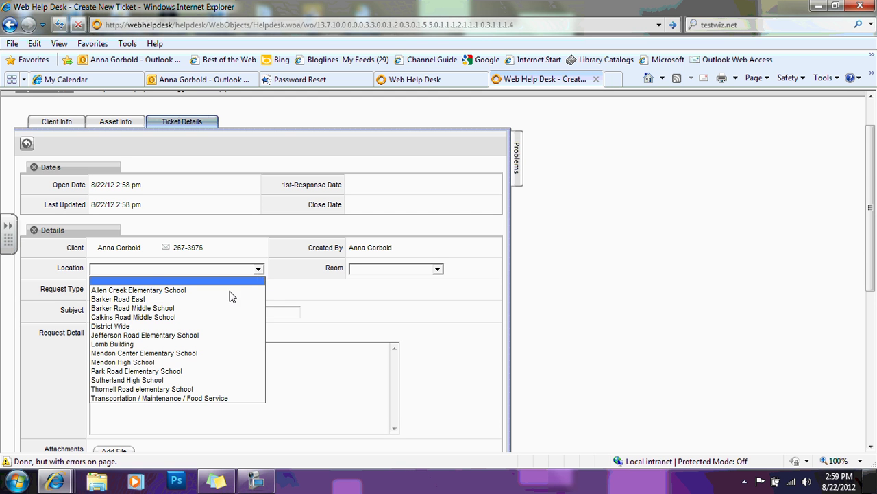
click(233, 293)
click(260, 271)
click(209, 310)
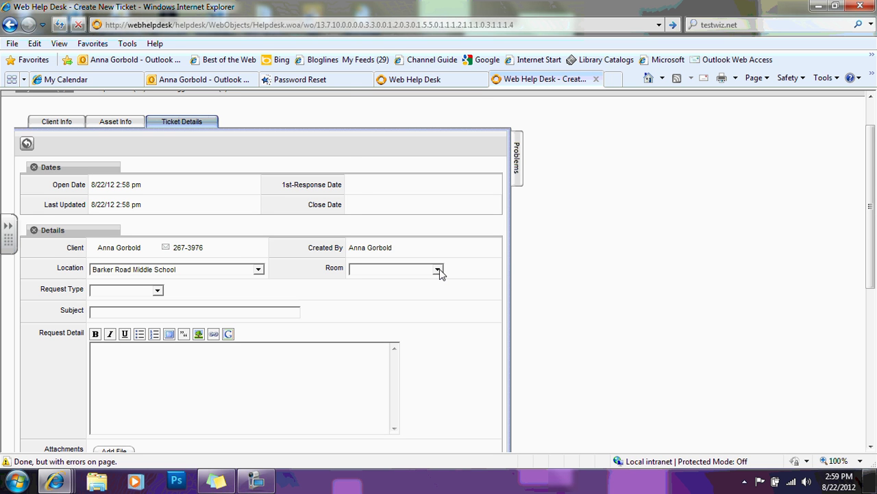
Set the ticket's room to ALL.
click(437, 271)
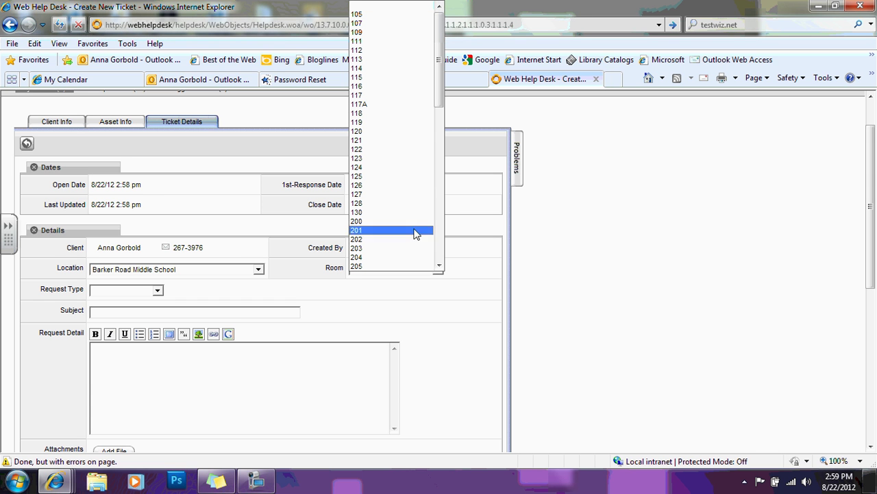
drag(440, 83, 445, 211)
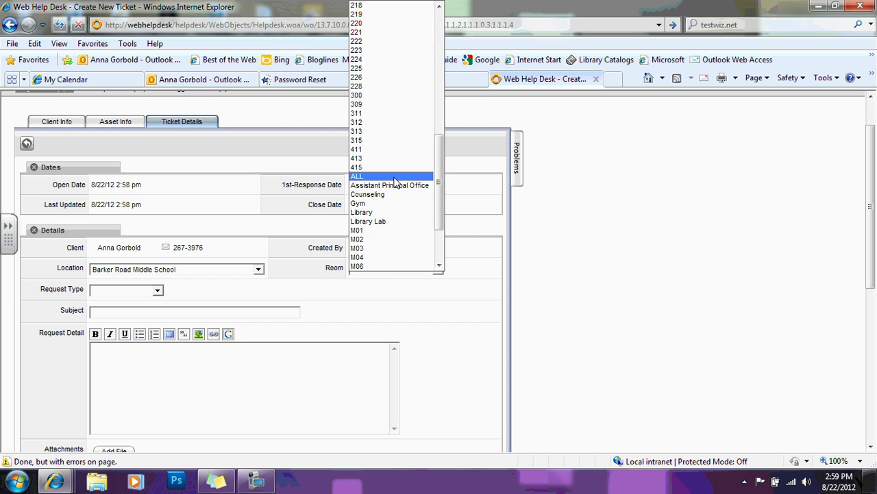
click(395, 178)
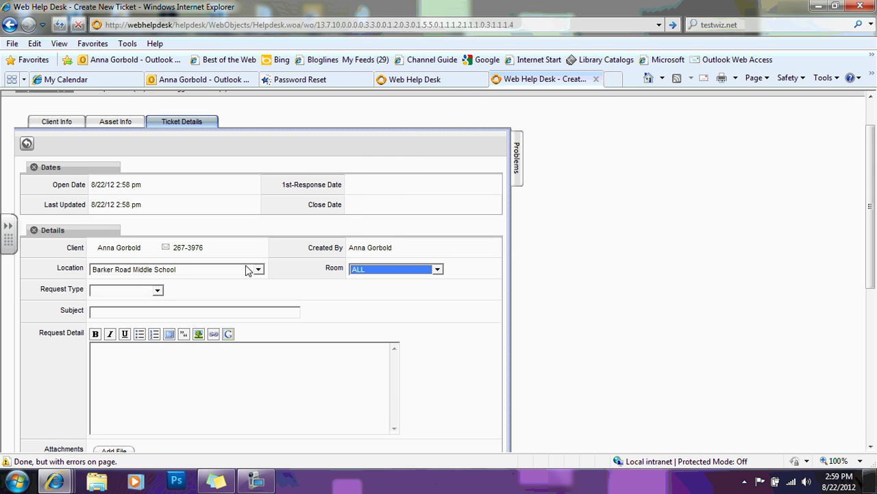
Set the request type to Evaluate with the Web Resource subcategory.
click(158, 291)
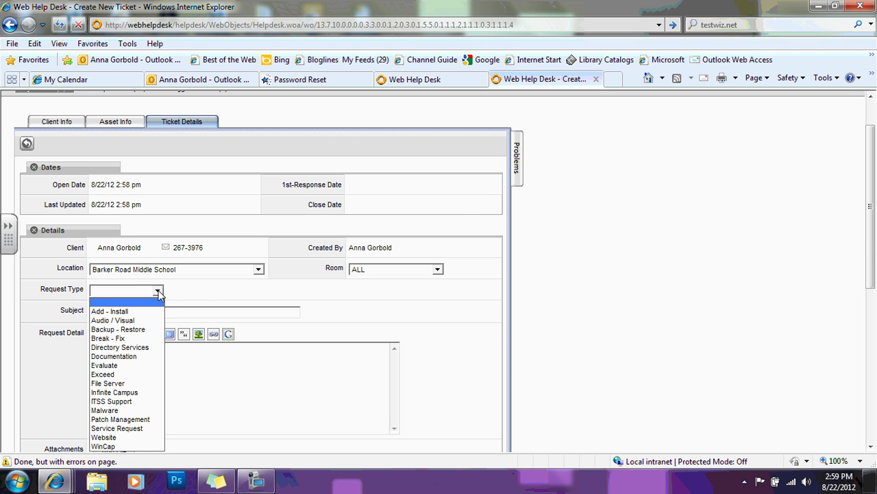
click(158, 292)
click(158, 291)
click(123, 353)
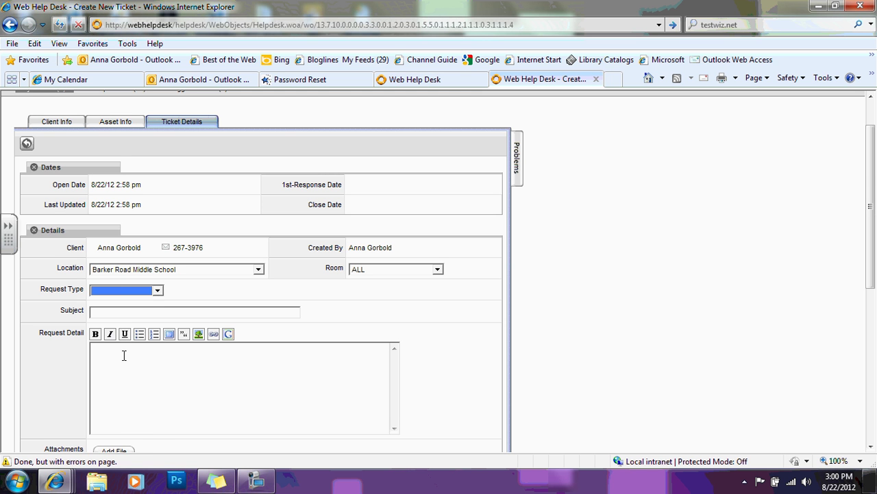
click(158, 291)
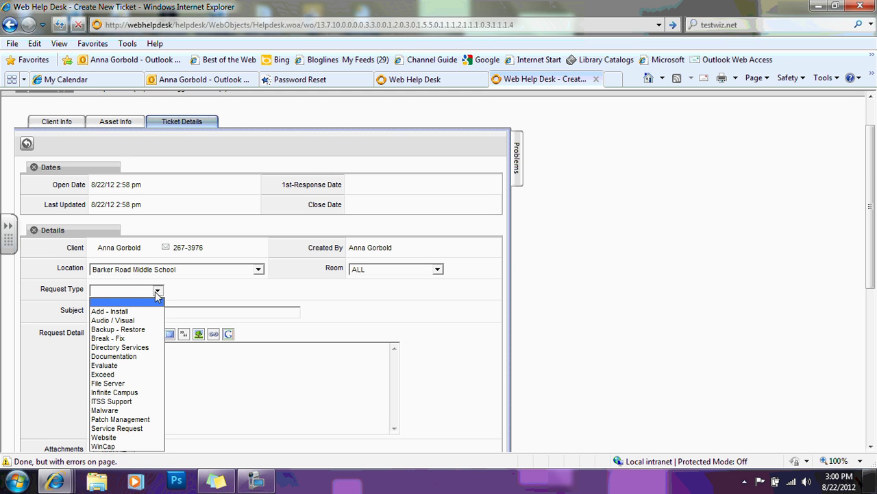
click(118, 367)
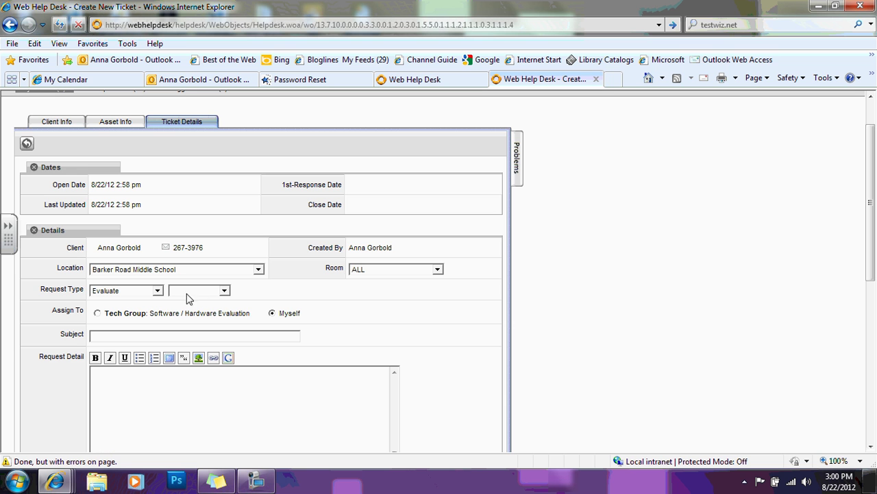
click(224, 291)
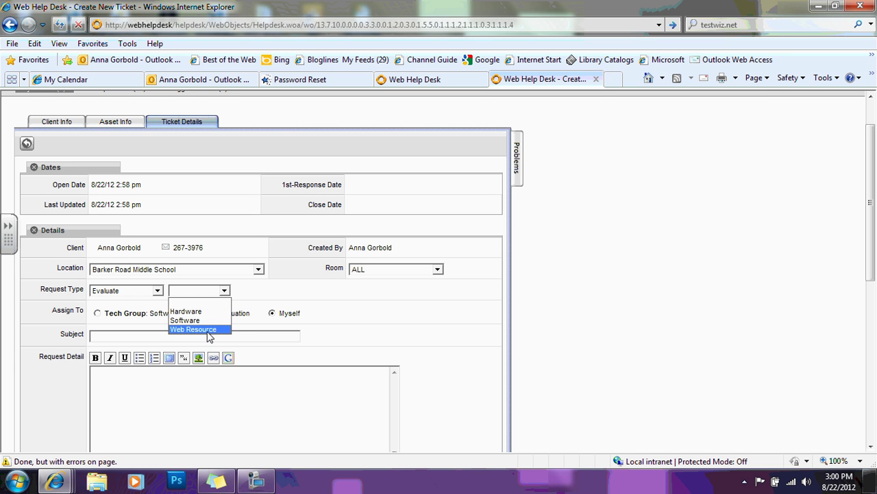
click(208, 329)
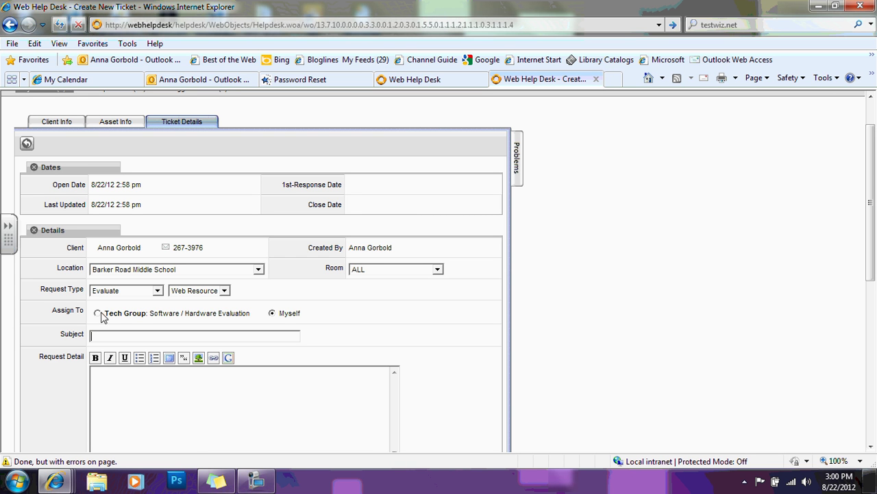
Enter subject 'test ticket' and detail 'This is a demo for the library AV paras to show them how this works!'.
click(98, 336)
text(test tic)
text(ket)
text(This is a demo)
text( forth e)
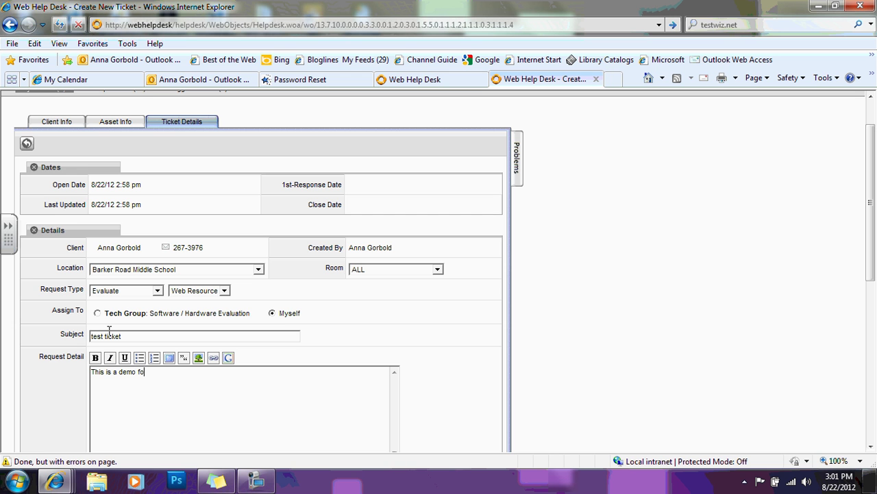
key(BackSpace)
key(BackSpace)
key(BackSpace)
key(BackSpace)
text(the library AV paras to show them )
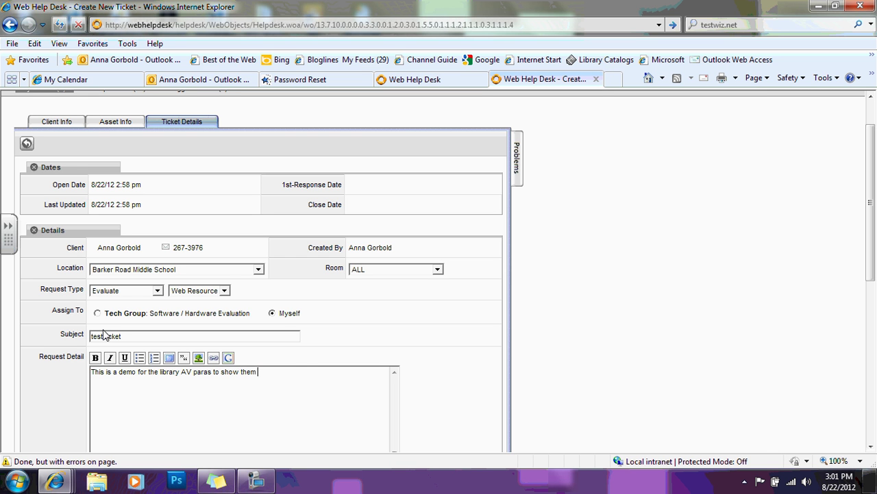
text(how this works!)
drag(872, 257, 876, 369)
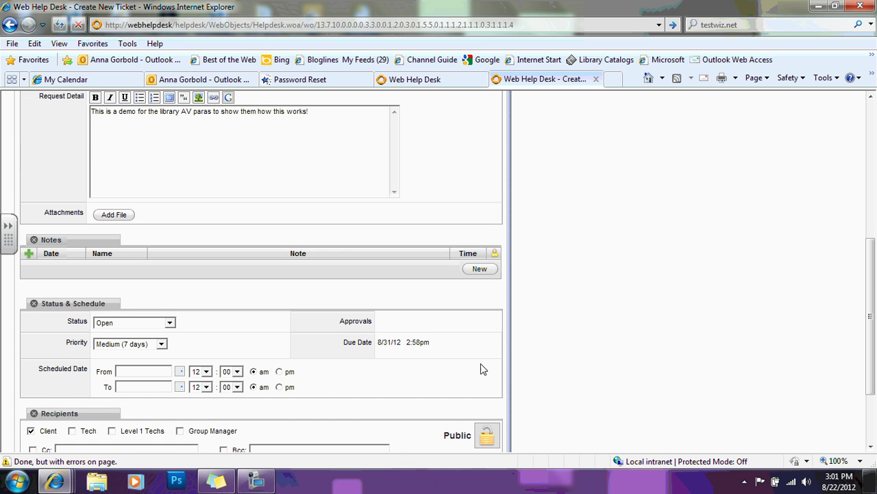
drag(875, 276, 871, 315)
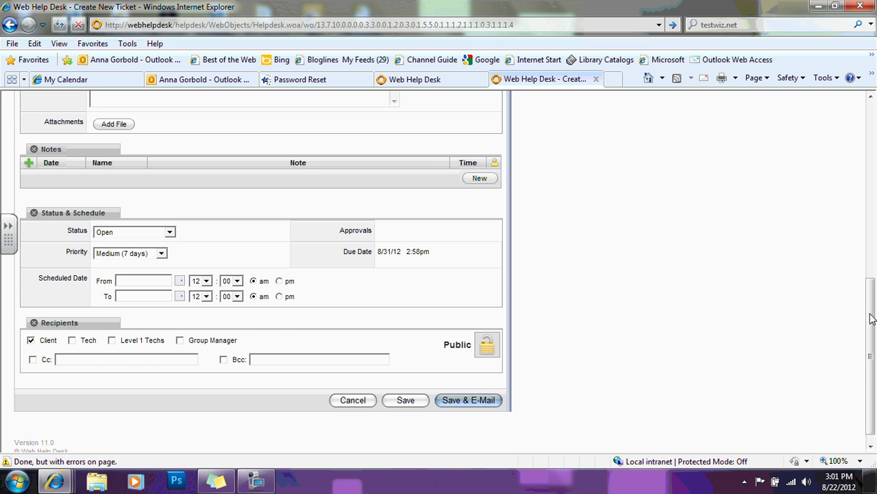
drag(872, 318, 861, 148)
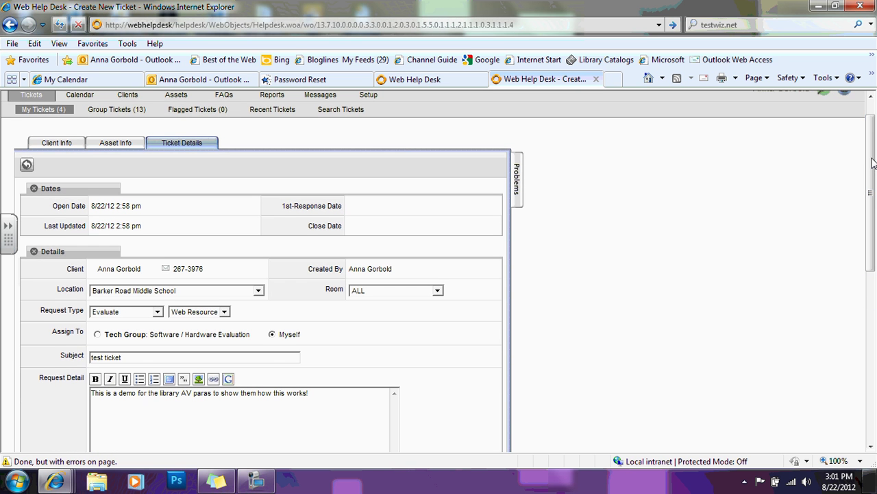
drag(871, 158, 873, 190)
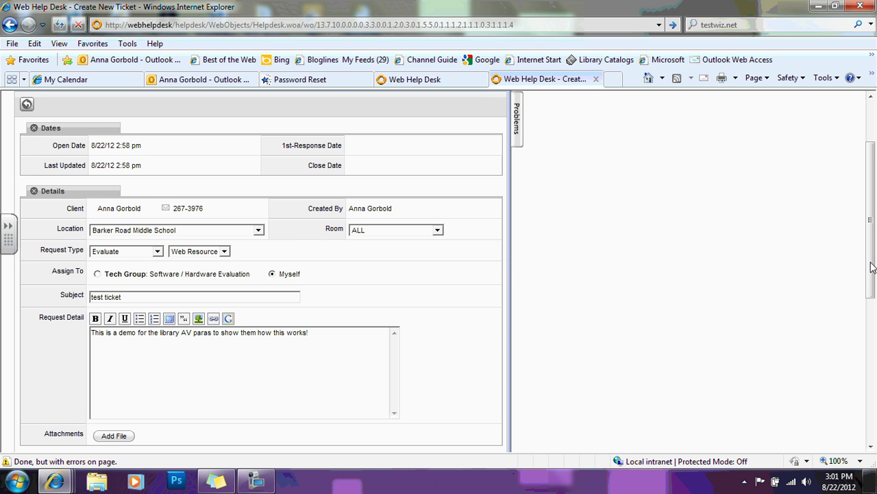
drag(872, 267, 874, 405)
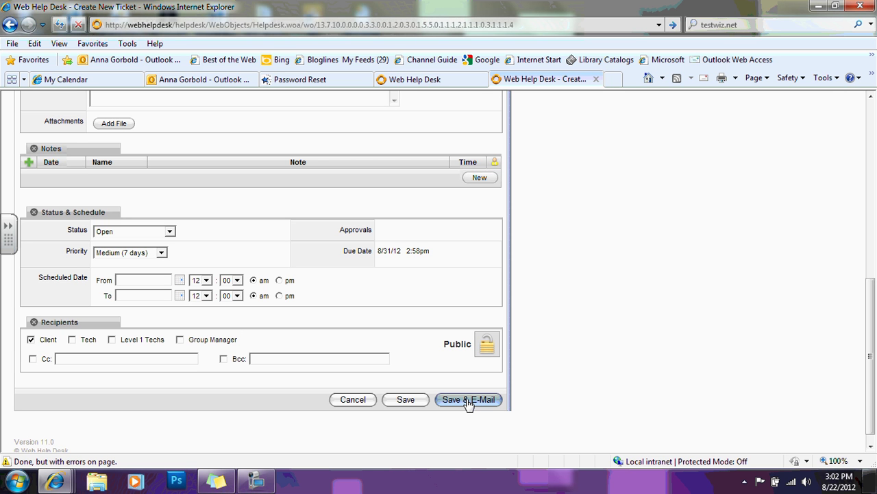
Save the ticket with Save & E-Mail and review the saved ticket 1142 details.
click(467, 399)
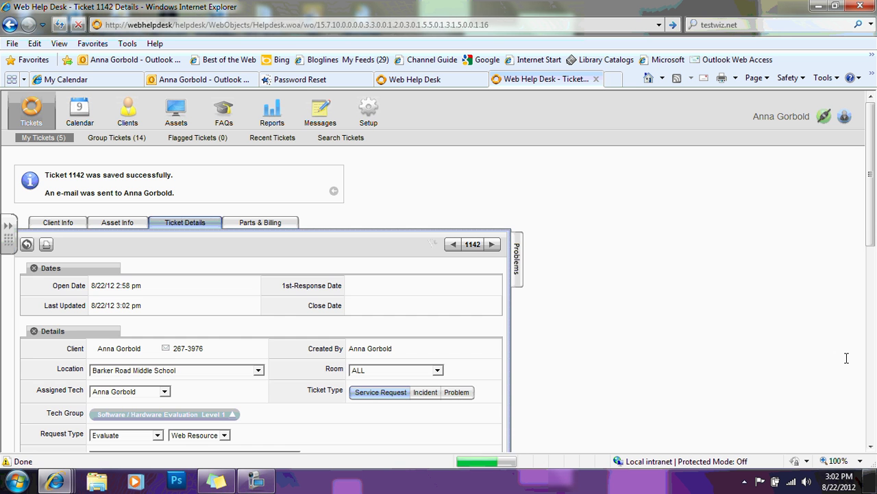
mouse_move(872, 218)
mouse_down()
mouse_move(876, 415)
mouse_move(870, 219)
mouse_up()
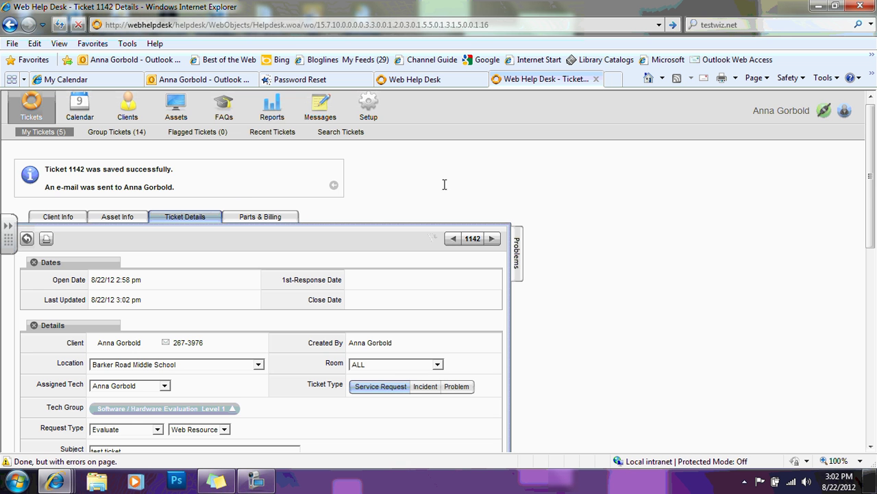
mouse_move(872, 190)
mouse_down()
mouse_move(872, 290)
mouse_move(868, 174)
mouse_up()
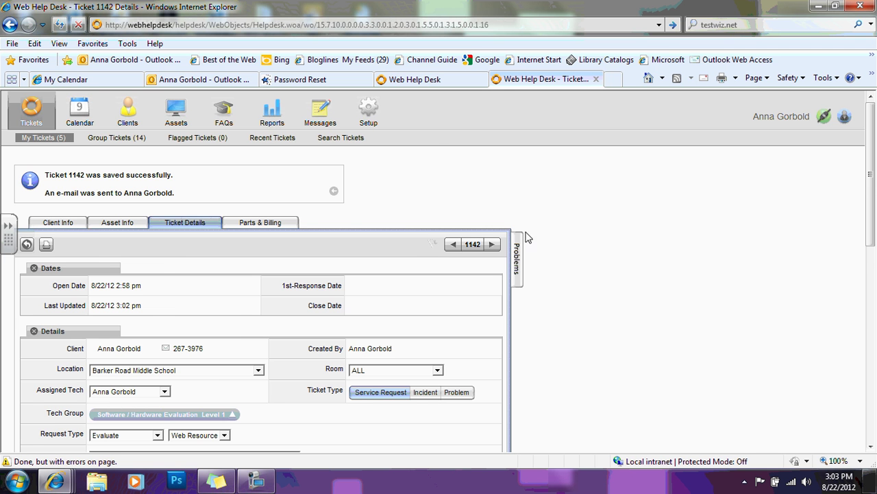
scroll(420, 247, down, 3)
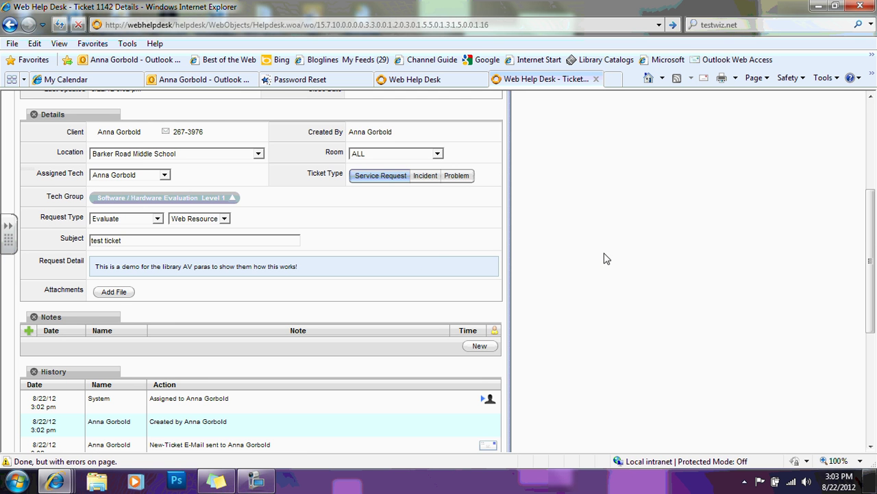
drag(876, 236, 875, 107)
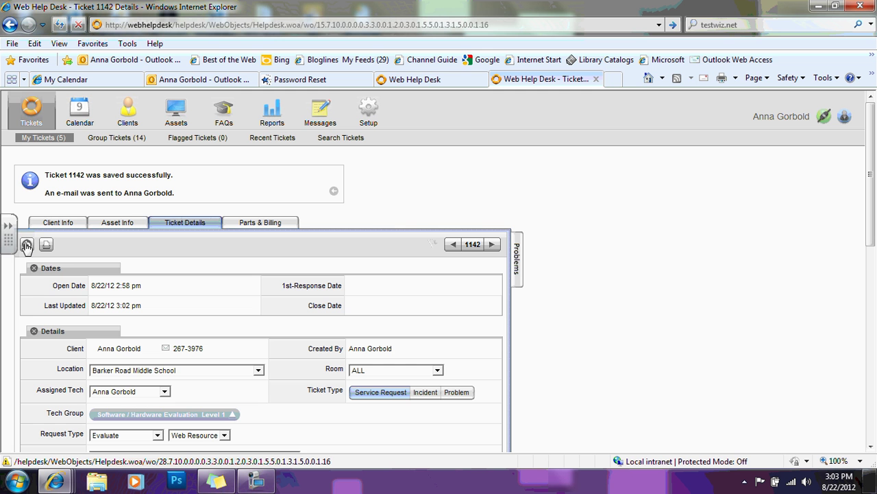
Confirm ticket 1142 appears in My Tickets, then start a new ticket at client lookup.
click(28, 246)
click(27, 246)
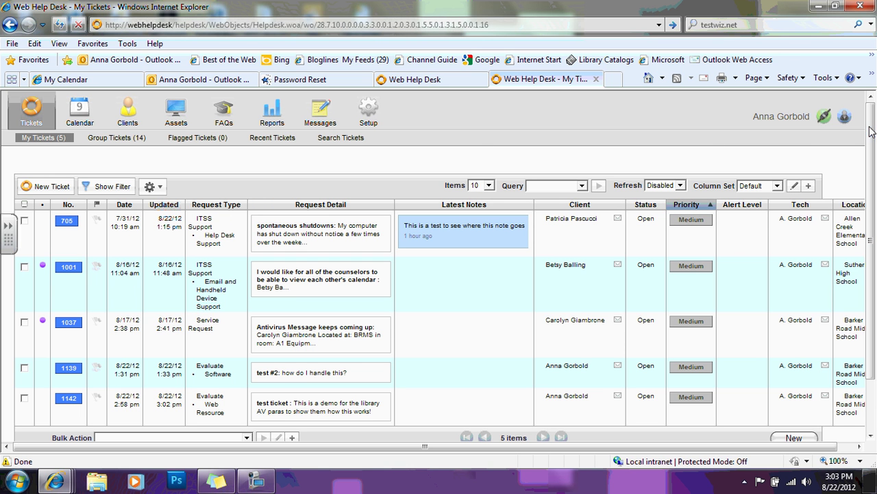
click(58, 190)
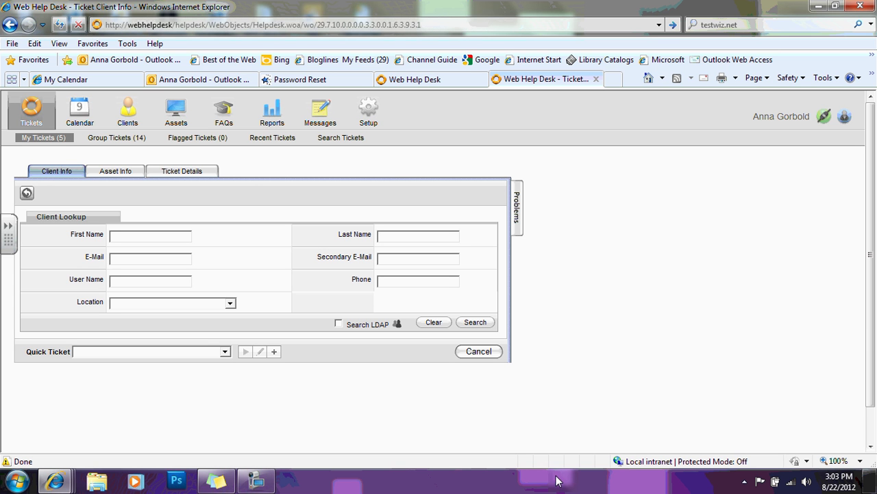
click(254, 481)
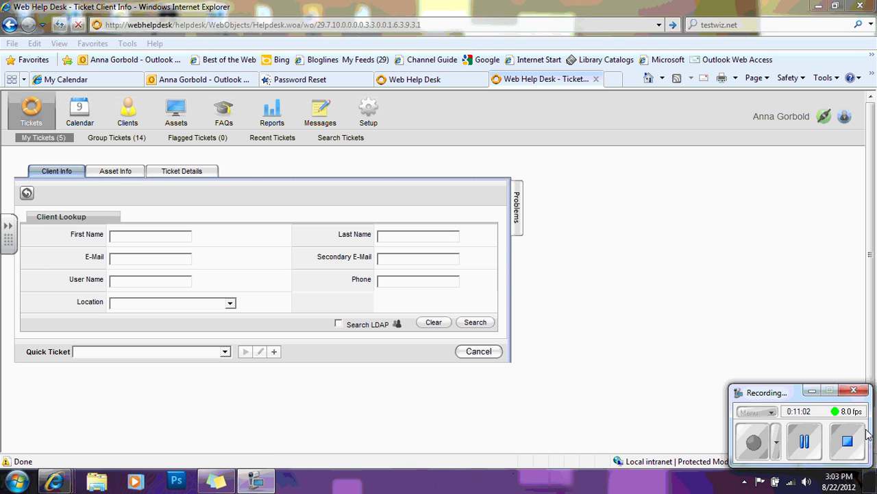